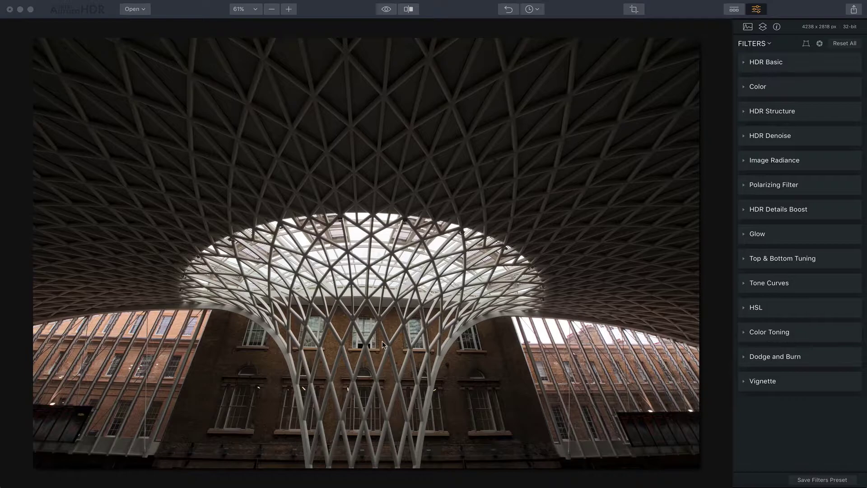
- Apply Lens Correction with Distortion at 25, after briefly trying a corner-brightening adjustment
left_click(813, 43)
left_click(817, 43)
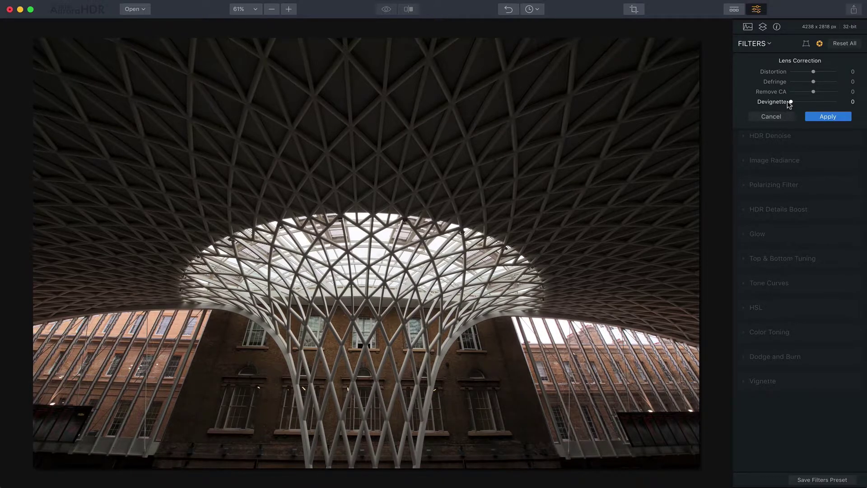
left_click_drag(787, 99, 767, 104)
mouse_move(809, 71)
left_mouse_down()
mouse_move(787, 72)
mouse_move(815, 74)
left_mouse_up()
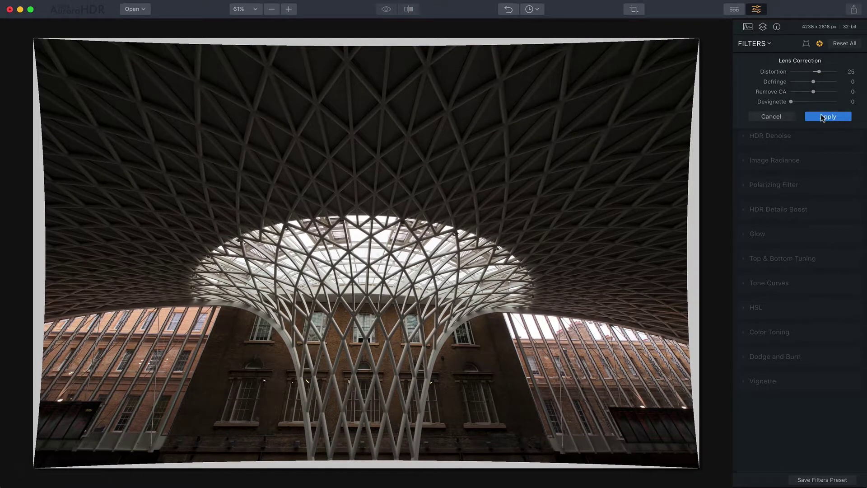
left_click(822, 116)
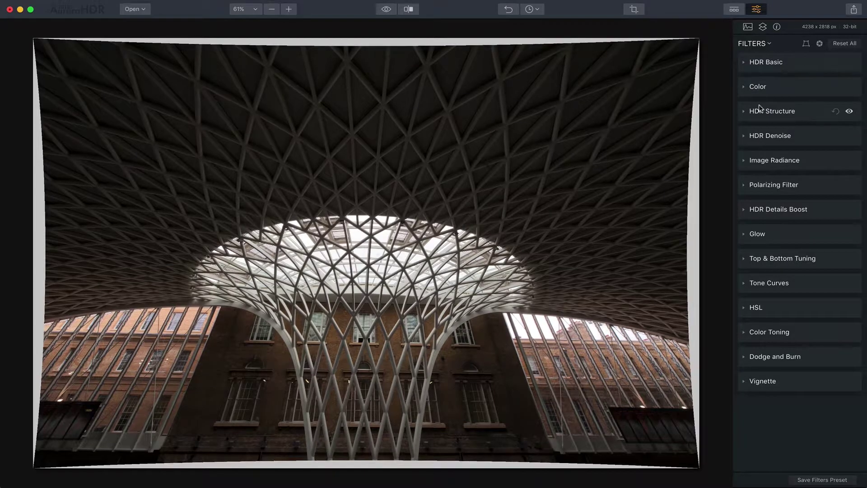
- Compare the lens-corrected photo against the original in split view, then return to the full view
left_click(409, 9)
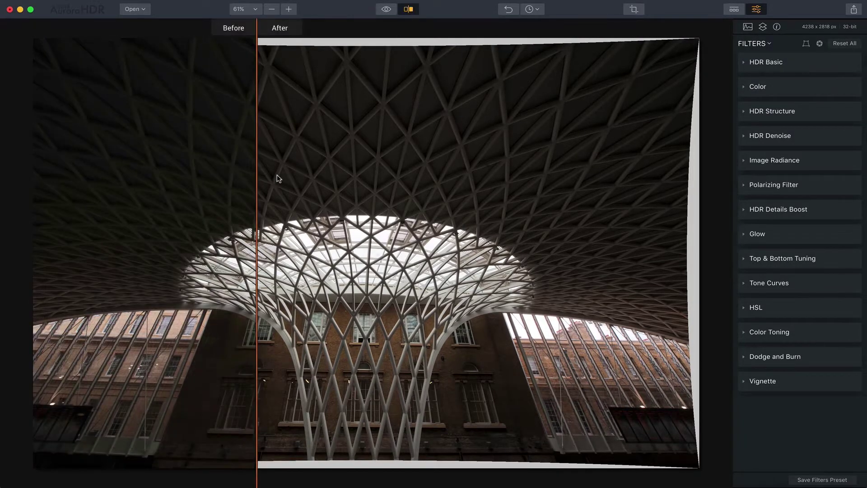
left_click_drag(257, 181, 132, 187)
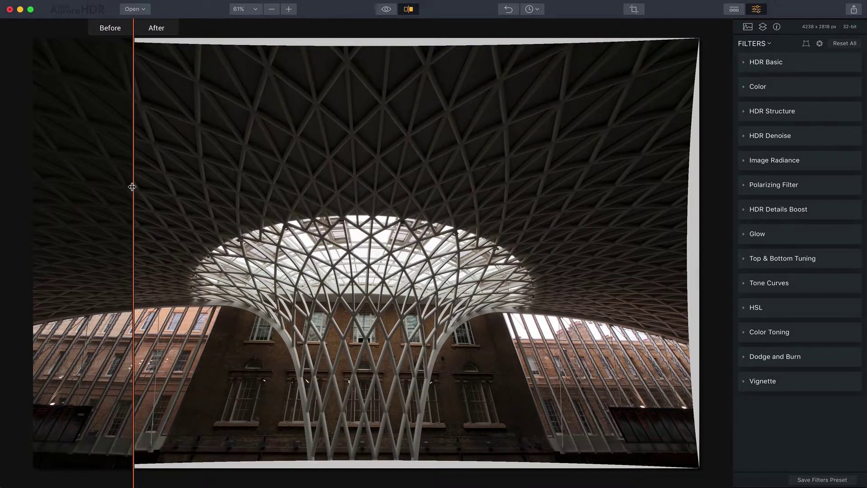
left_click(406, 12)
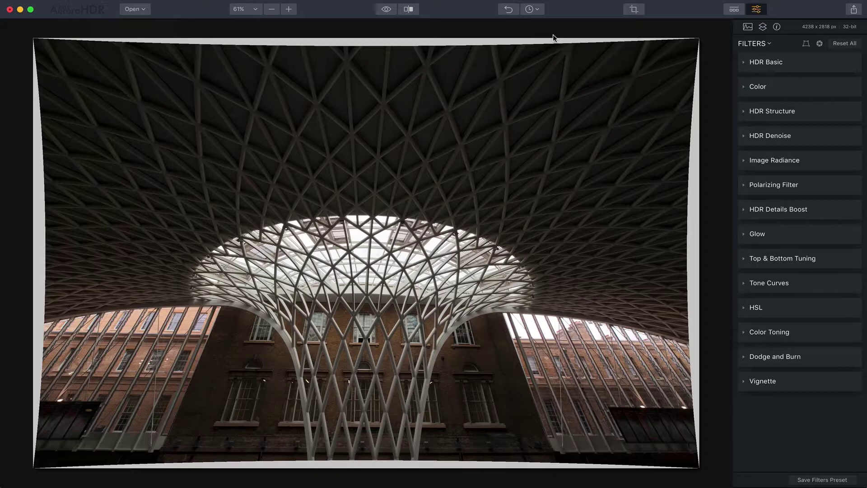
- Open and close Transform without changes, then enter crop mode
left_click(803, 44)
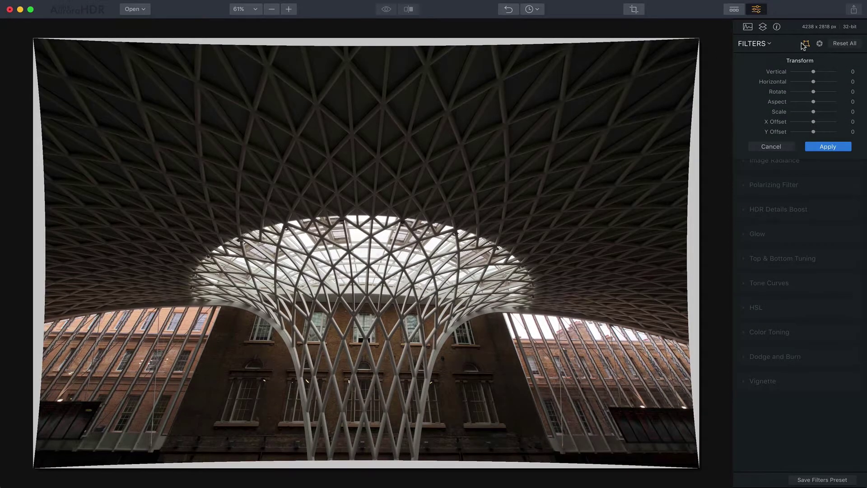
left_click(802, 44)
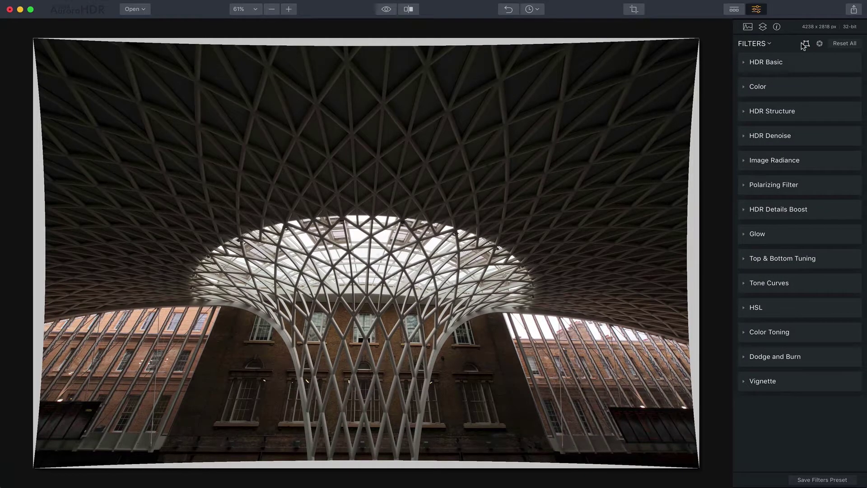
left_click(634, 9)
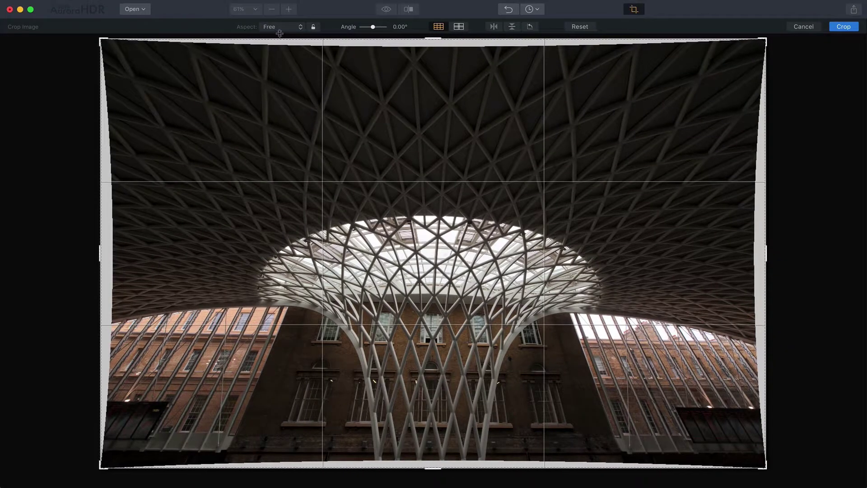
- Crop the photo to 3:2, trimming the warped white edges to 3927 × 2618 px
left_click(272, 28)
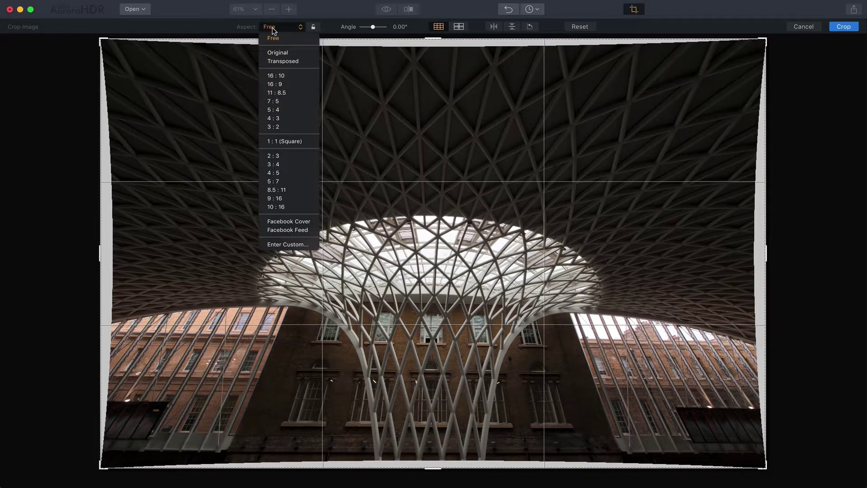
left_click(275, 125)
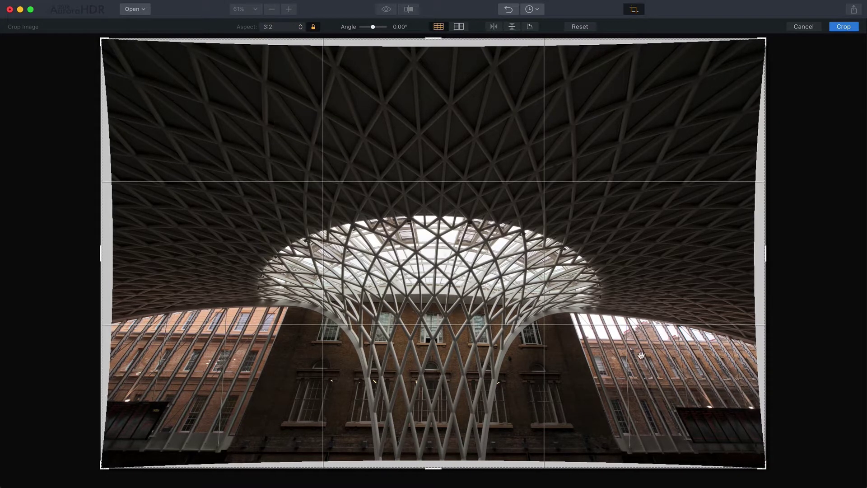
left_click_drag(765, 467, 749, 461)
left_click_drag(447, 359, 436, 361)
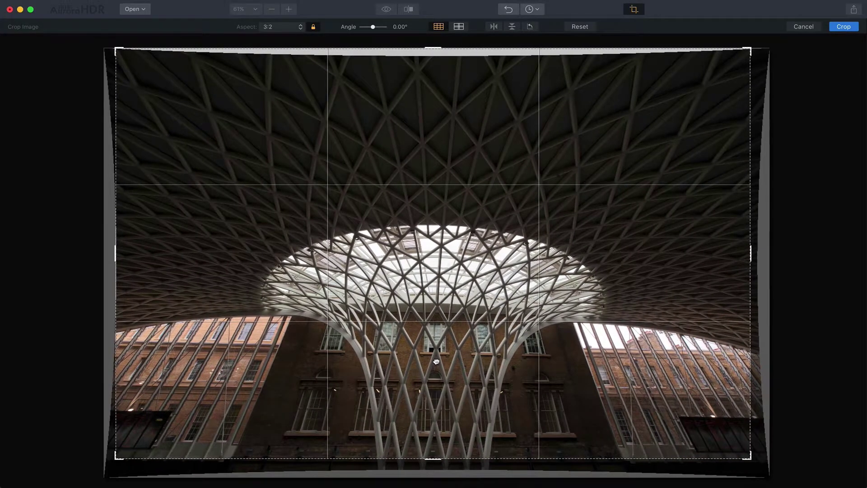
left_click_drag(435, 47, 435, 54)
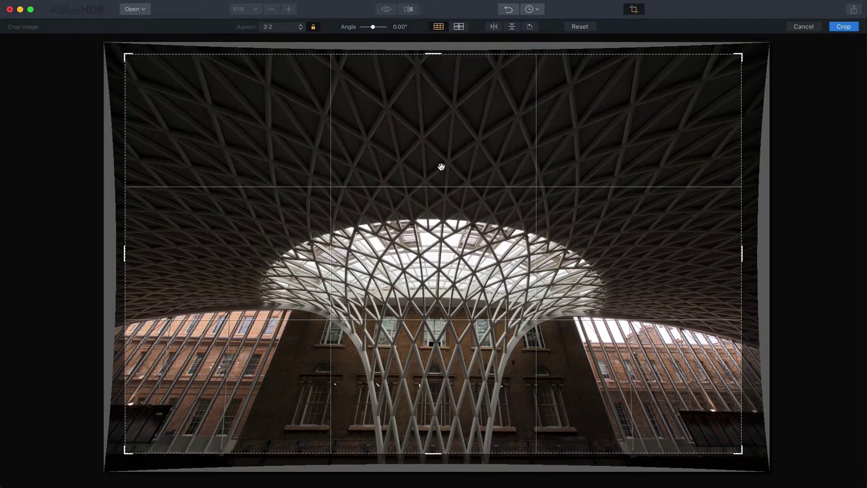
left_click_drag(443, 172, 441, 166)
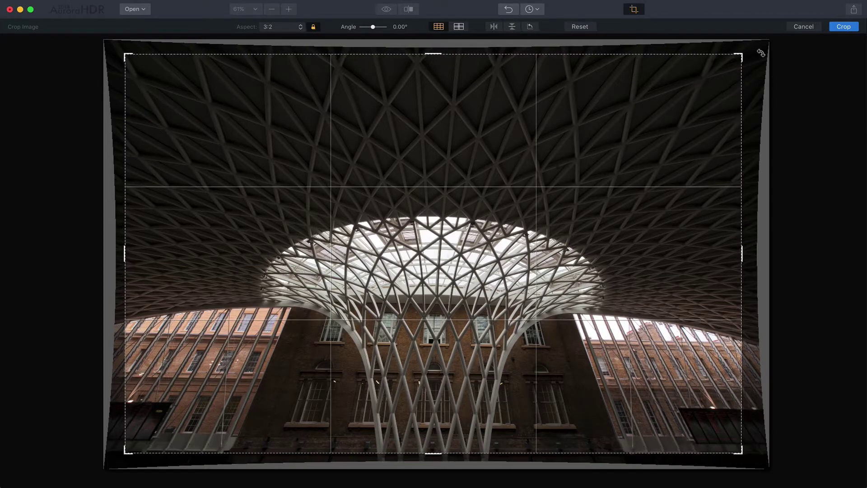
left_click(844, 27)
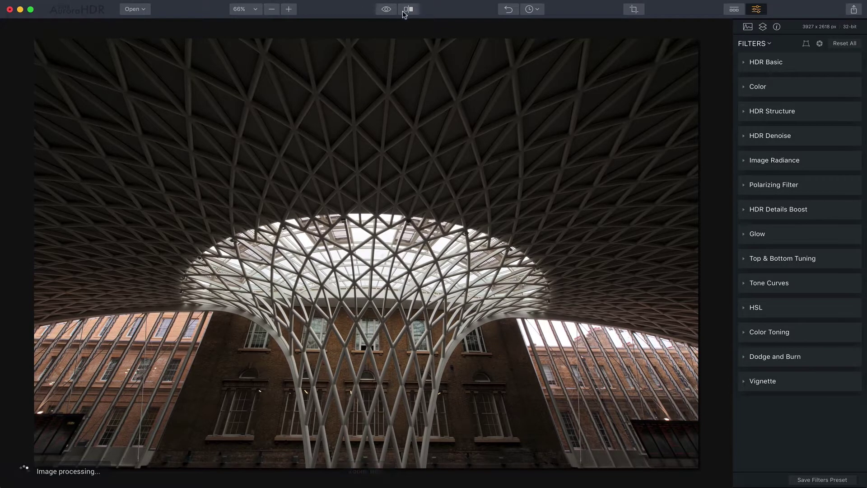
left_click(404, 13)
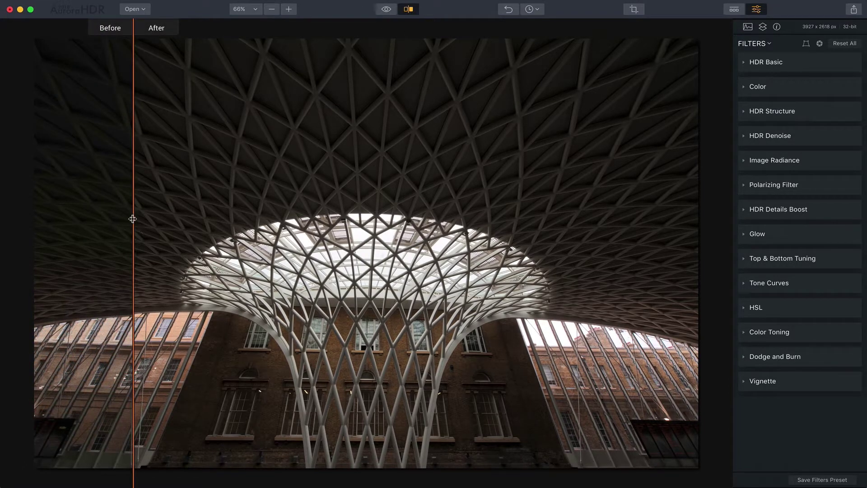
left_click_drag(132, 218, 666, 215)
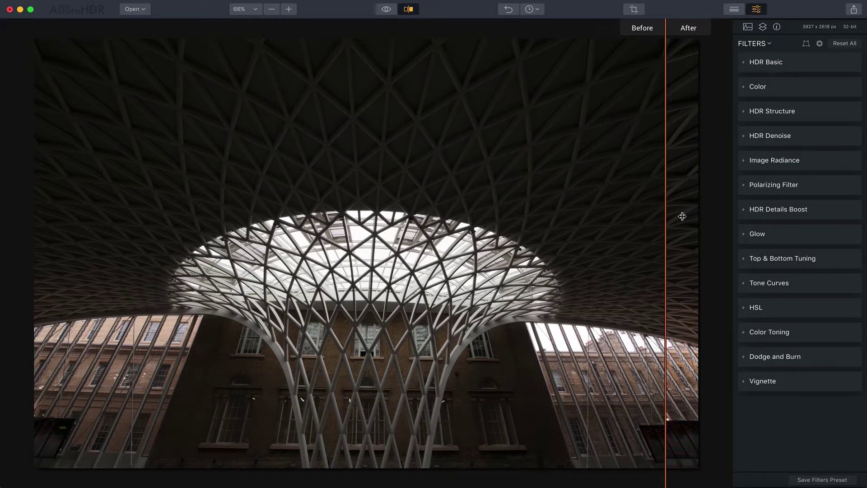
left_click_drag(679, 215, 398, 203)
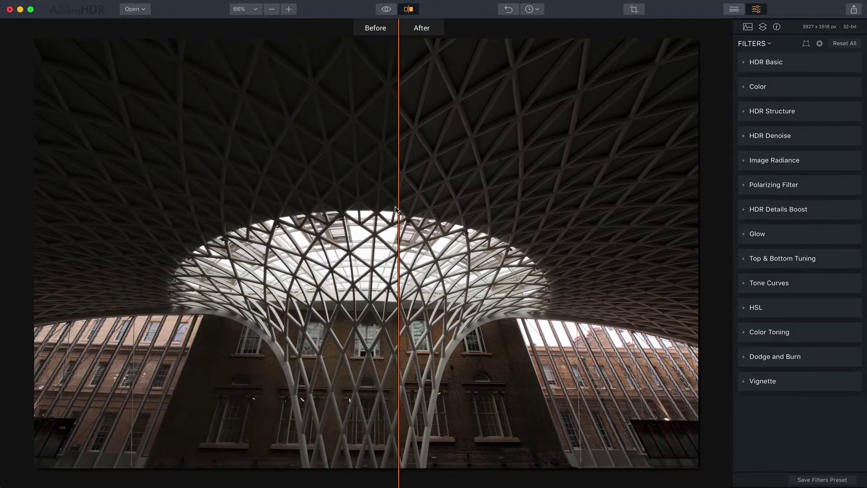
left_click(407, 10)
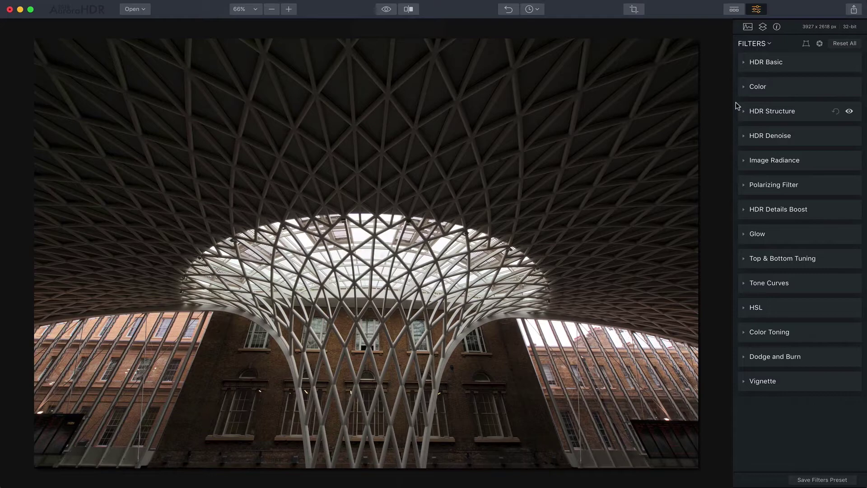
- Set Contrast 42, HDR Enhance 35, Smart Tone 45, Saturation 20 and Vibrance 19, then turn on split compare
left_click(745, 63)
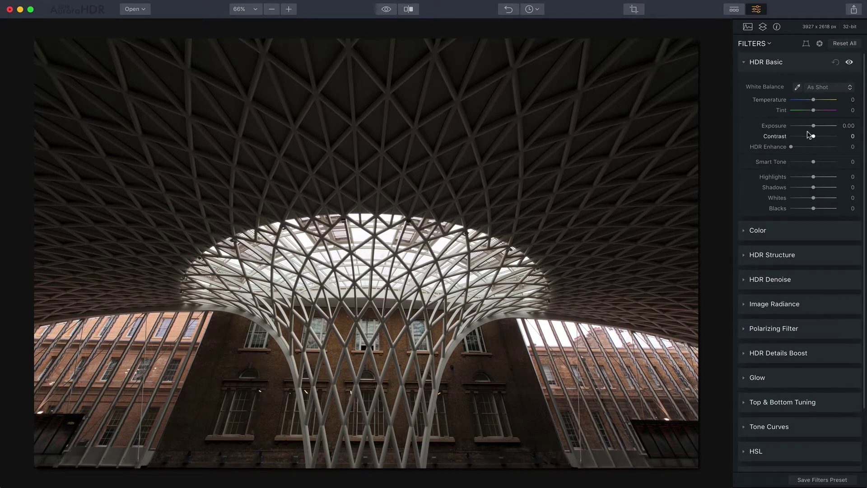
mouse_move(811, 137)
left_mouse_down()
mouse_move(823, 136)
mouse_move(794, 146)
mouse_move(803, 146)
left_mouse_up()
left_click(784, 229)
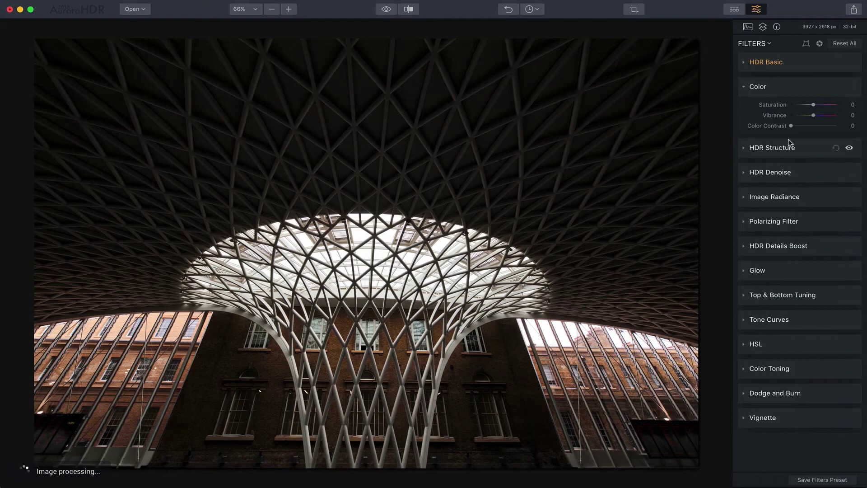
left_click_drag(811, 117, 818, 105)
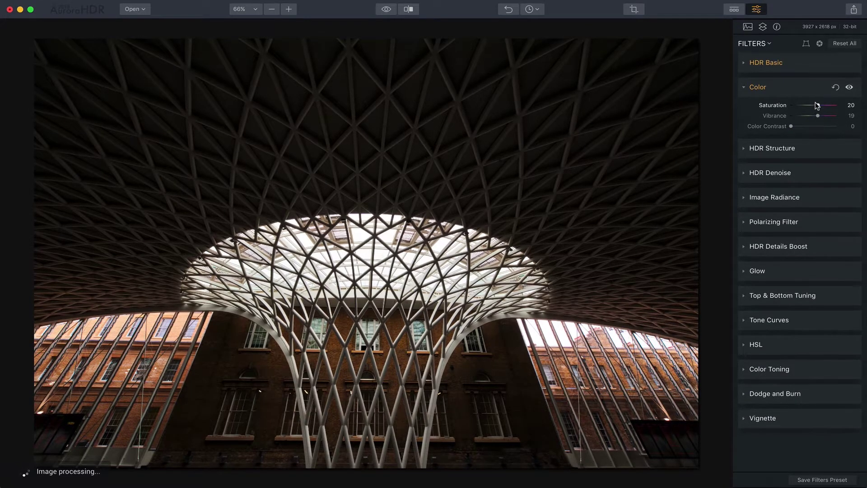
left_click(770, 65)
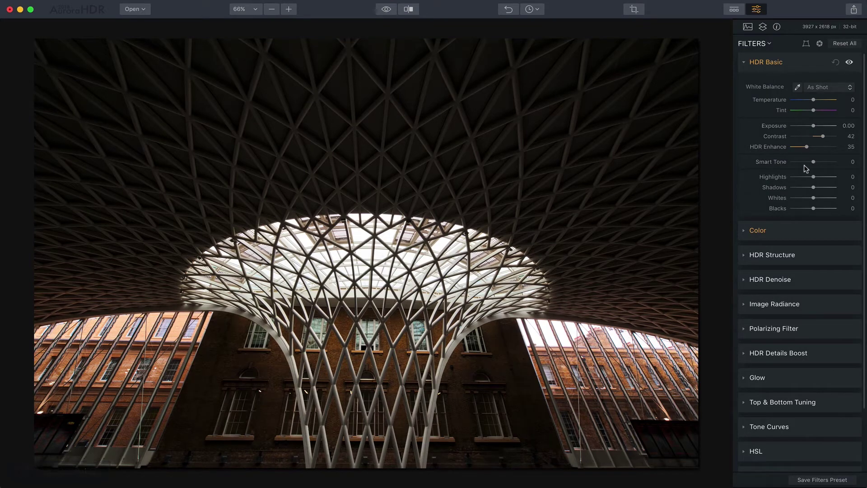
left_click_drag(811, 162, 820, 162)
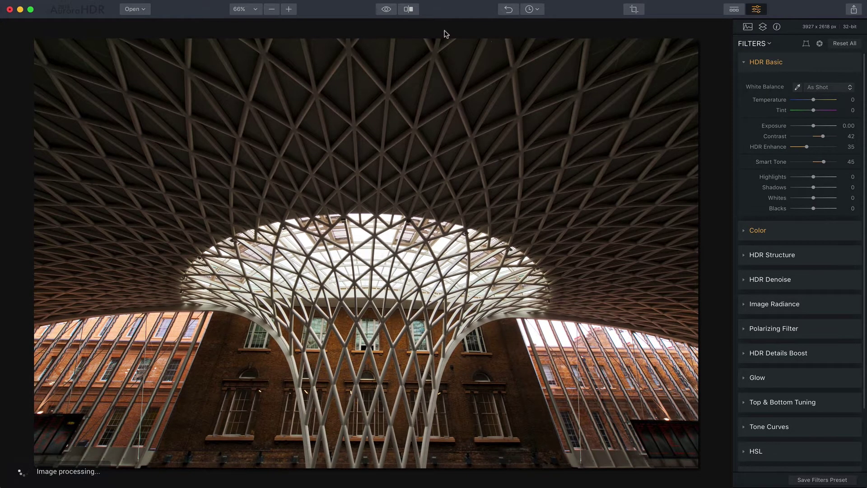
left_click(408, 9)
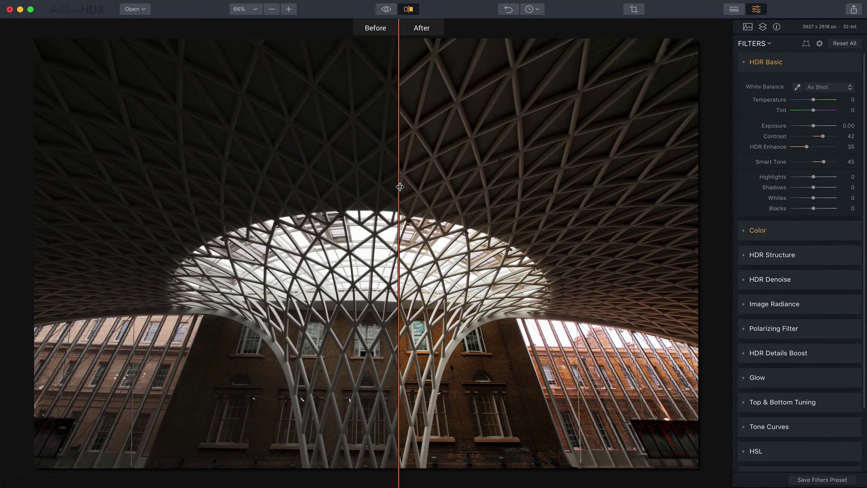
- Slide the Before/After divider left, then turn the split comparison off
left_click_drag(398, 185, 231, 132)
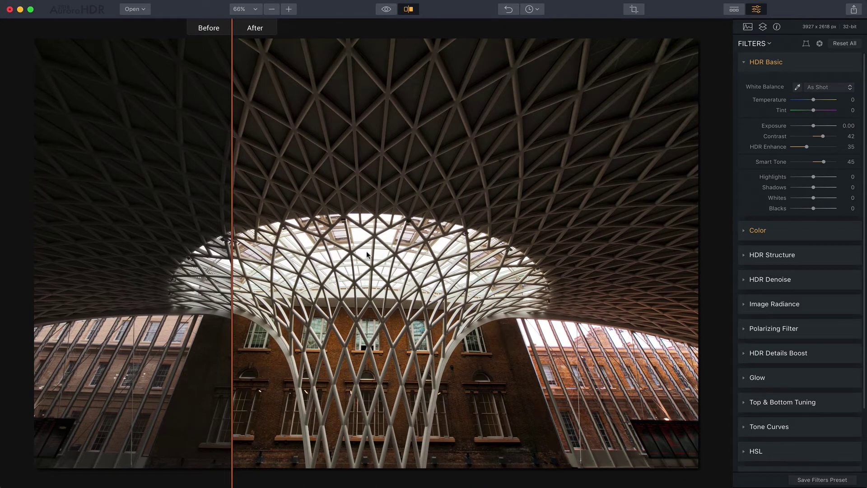
left_click(408, 10)
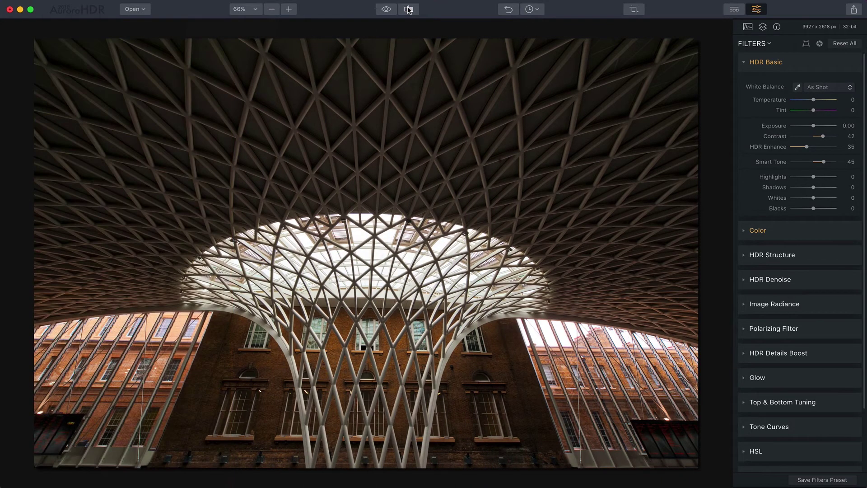